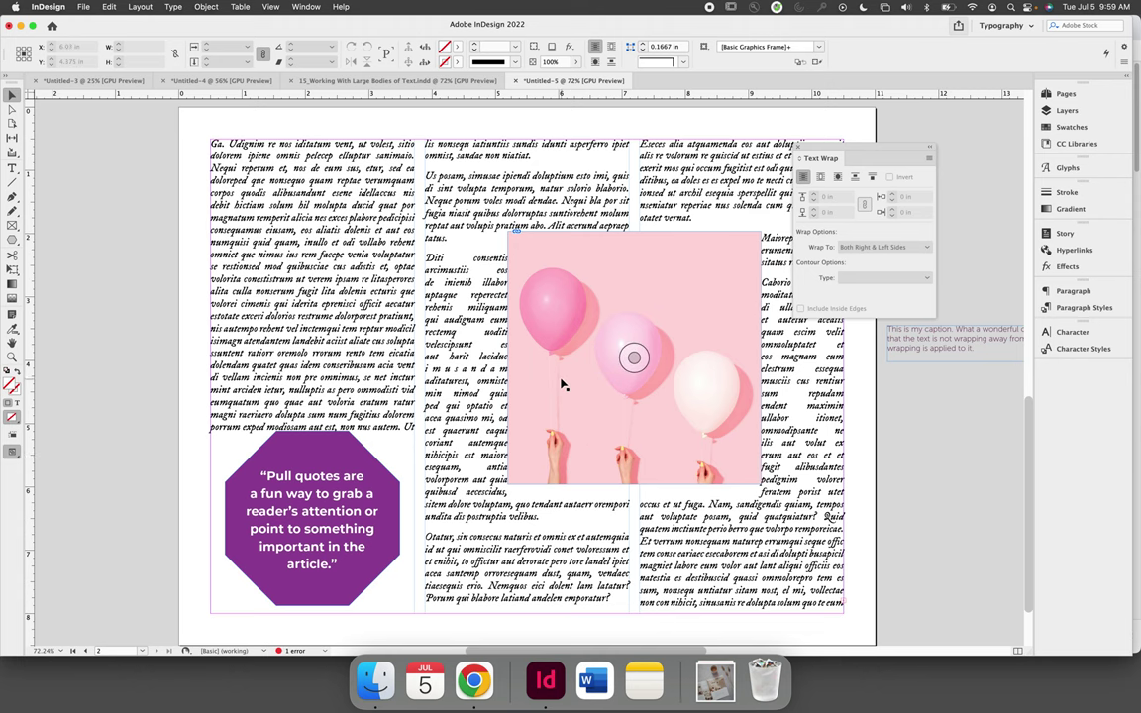
Apply Wrap Around Bounding Box to the balloon photo so body text flows around its frame
{"action": "scroll", "coordinate": [561, 384], "scroll_direction": "up", "scroll_amount": 2, "text": "alt"}
{"action": "scroll", "coordinate": [560, 385], "scroll_direction": "up", "scroll_amount": 2, "text": "alt"}
{"action": "scroll", "coordinate": [560, 384], "scroll_direction": "up", "scroll_amount": 2, "text": "alt"}
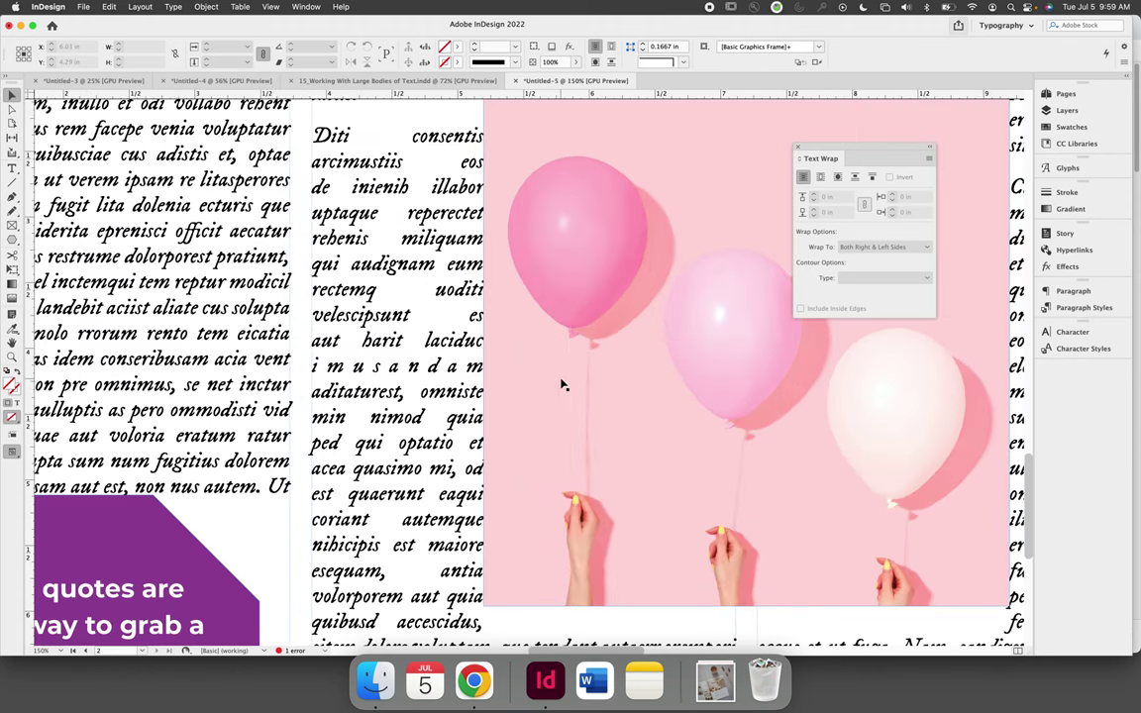
{"action": "scroll", "coordinate": [561, 384], "scroll_direction": "up", "scroll_amount": 2, "text": "alt"}
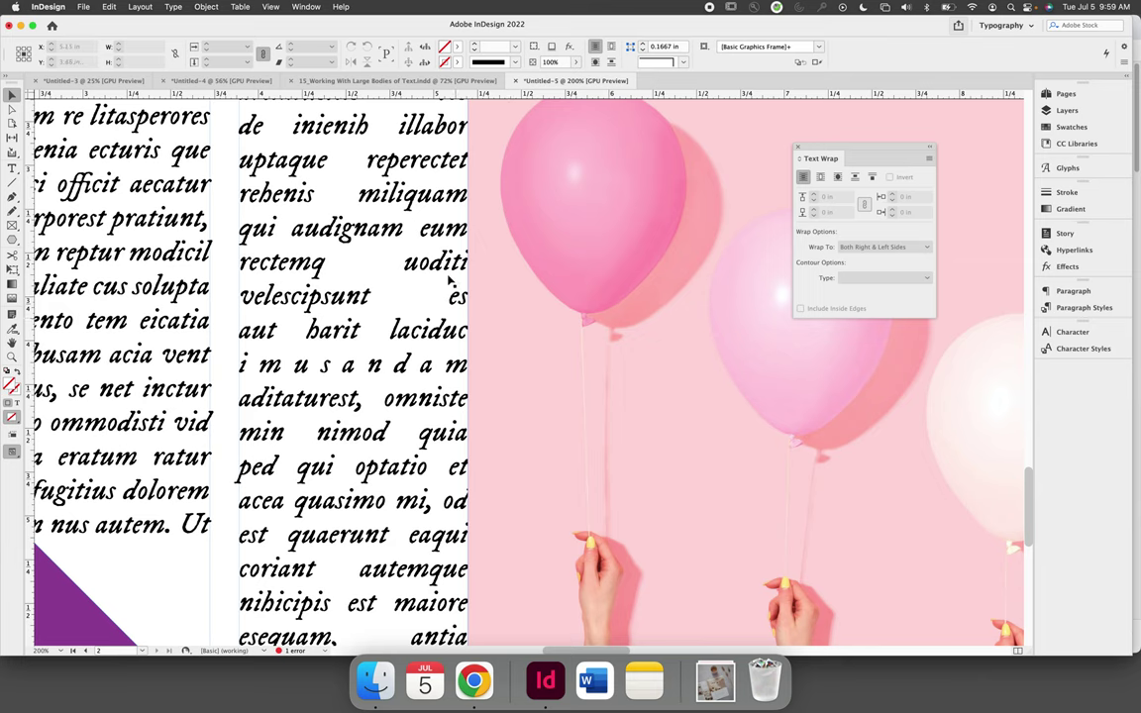
{"action": "mouse_move", "coordinate": [745, 372]}
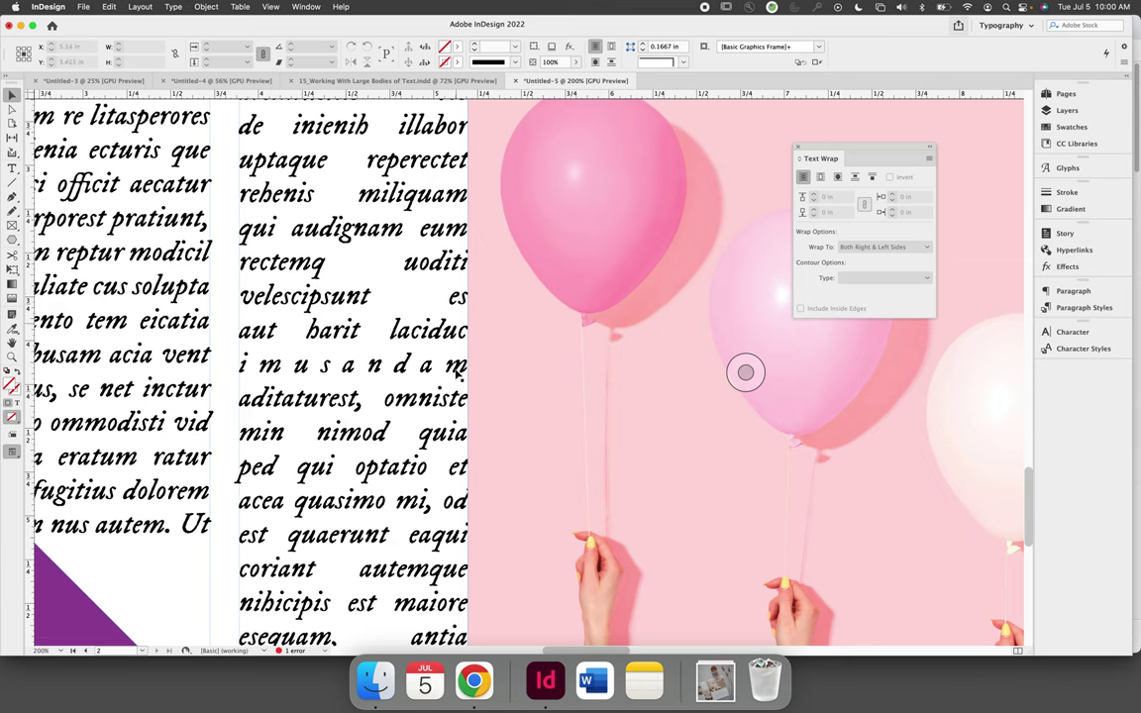
{"action": "key", "text": "super+0"}
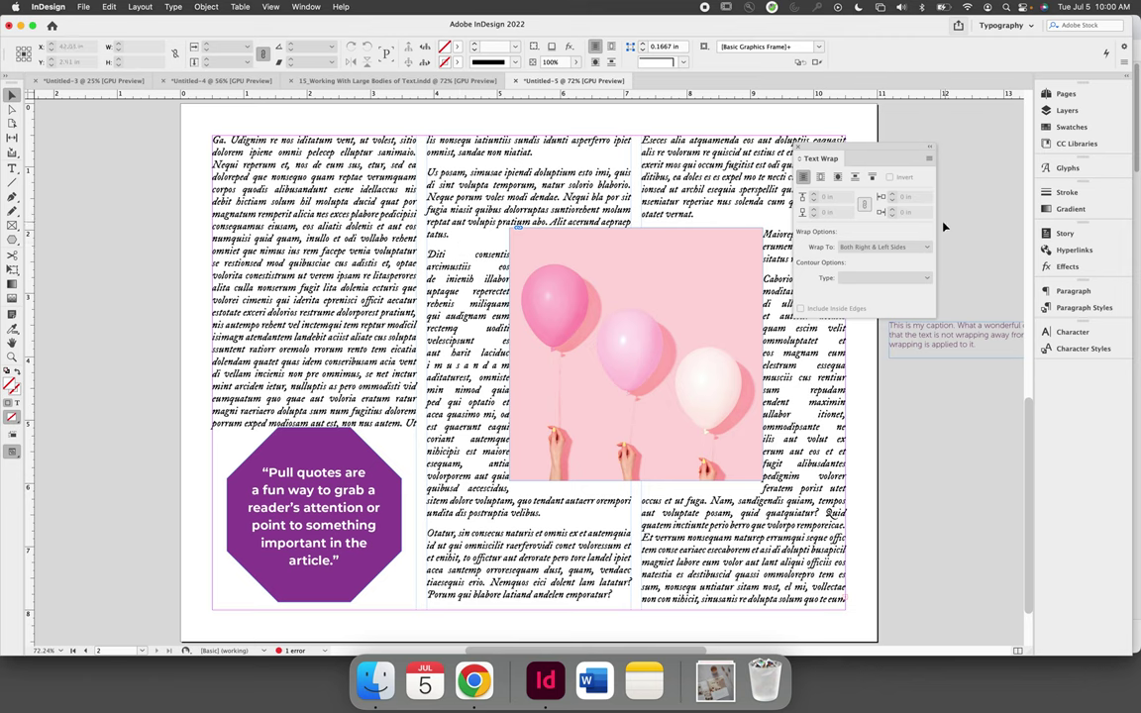
{"action": "left_click", "coordinate": [585, 258]}
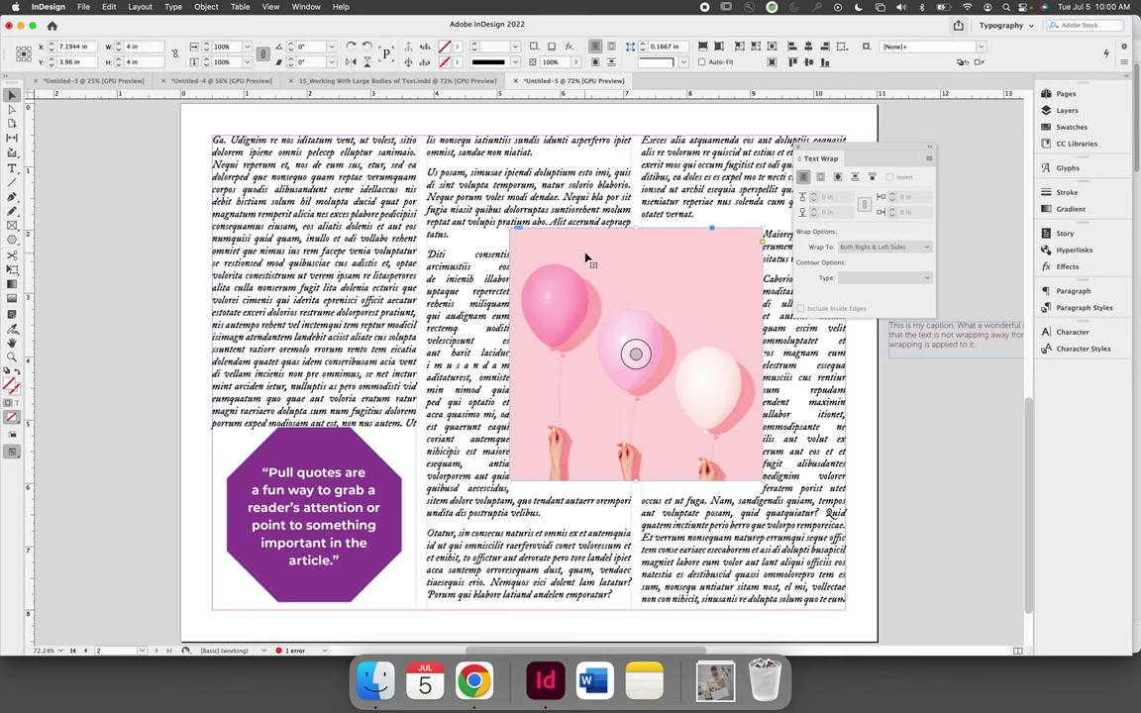
{"action": "mouse_move", "coordinate": [635, 354]}
{"action": "left_click", "coordinate": [821, 177]}
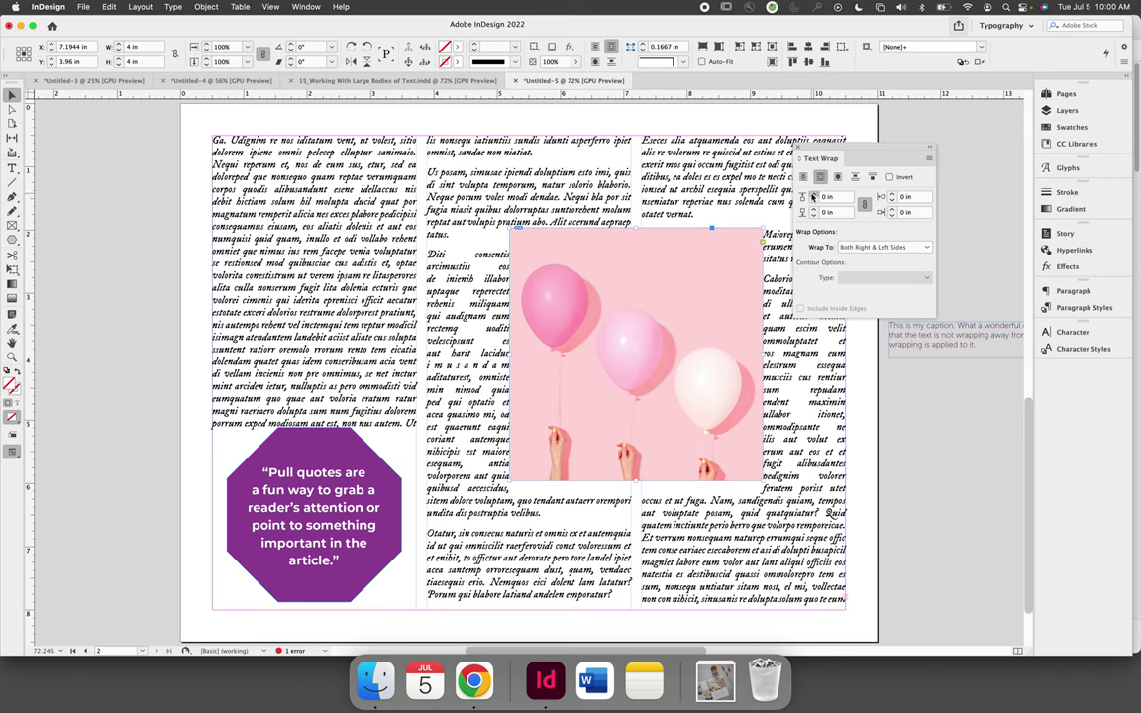
Try several balloon photo wrap offsets, settling back on 0.125 in
{"action": "left_click", "coordinate": [813, 194]}
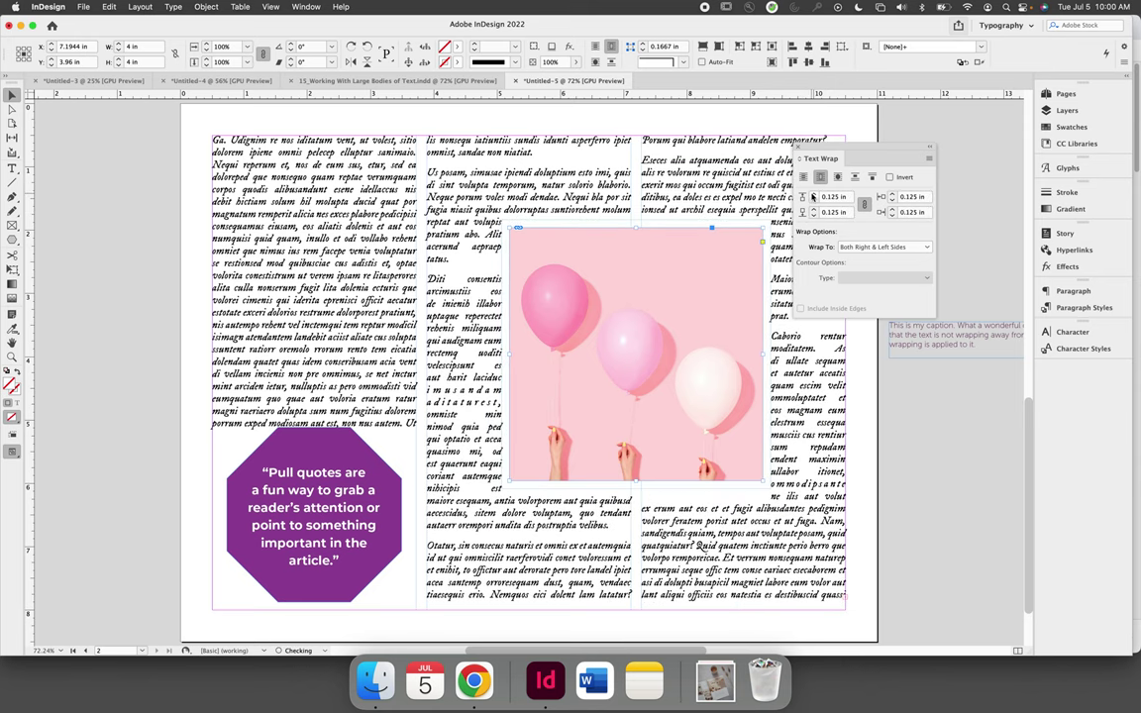
{"action": "left_click", "coordinate": [812, 194]}
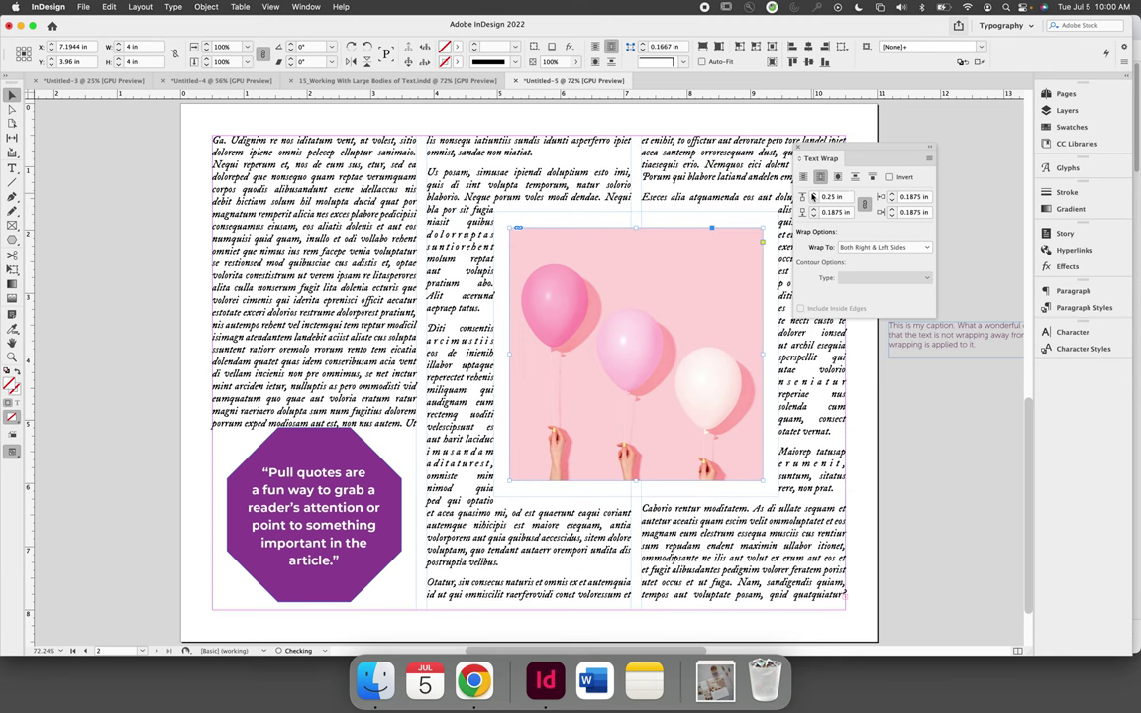
{"action": "left_click", "coordinate": [812, 195]}
{"action": "left_click", "coordinate": [813, 195]}
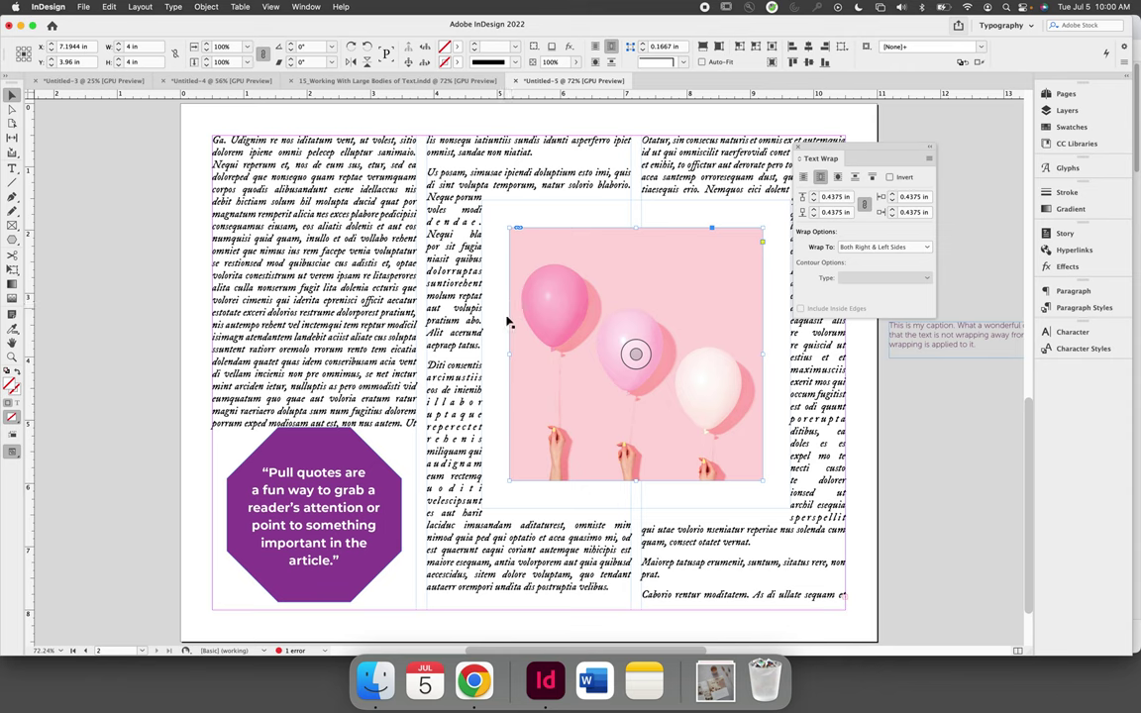
{"action": "mouse_move", "coordinate": [636, 353]}
{"action": "left_click", "coordinate": [813, 202]}
{"action": "left_click", "coordinate": [814, 202]}
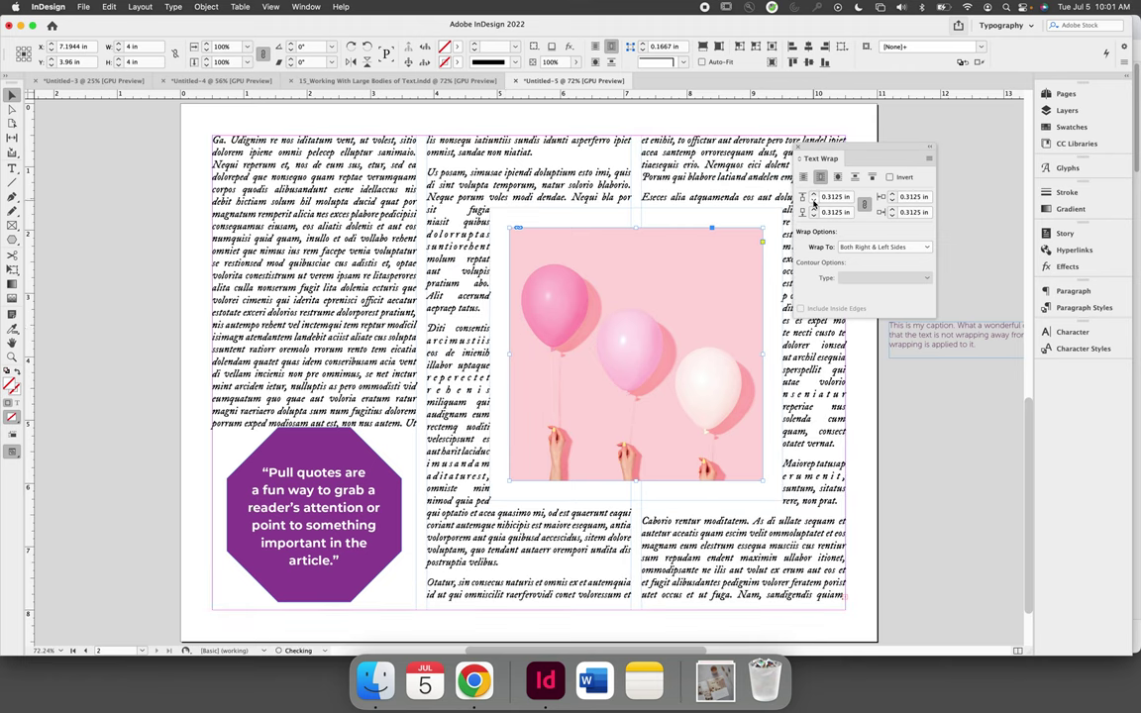
{"action": "left_click", "coordinate": [813, 202]}
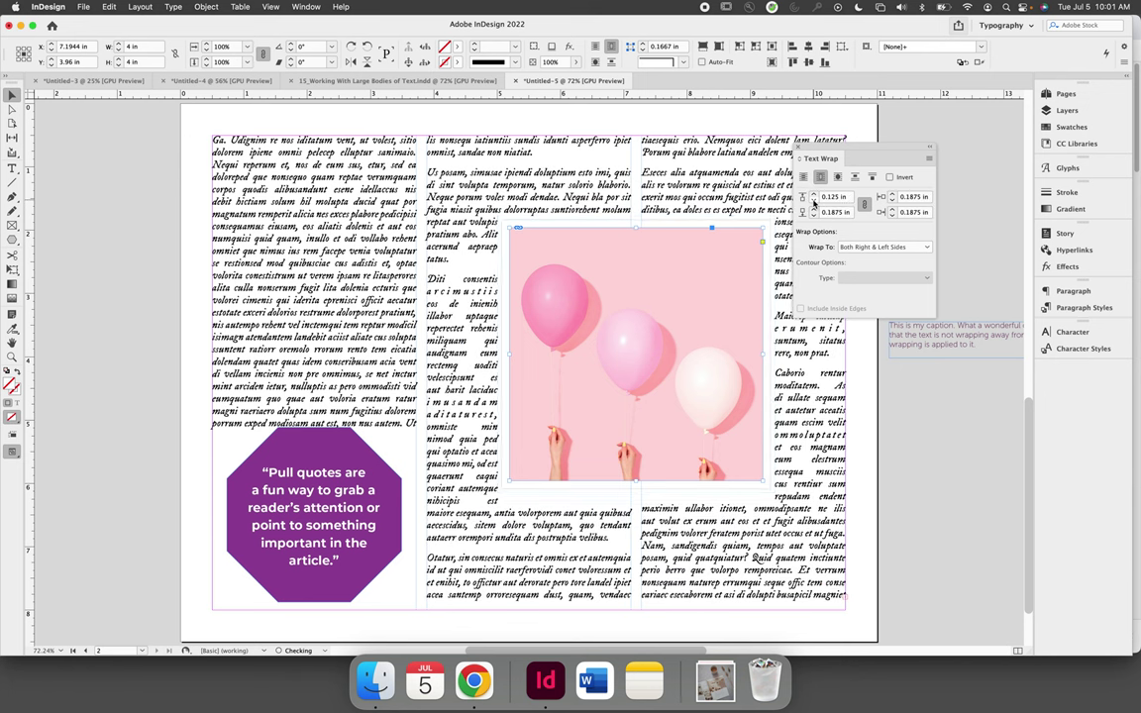
{"action": "left_click", "coordinate": [814, 202]}
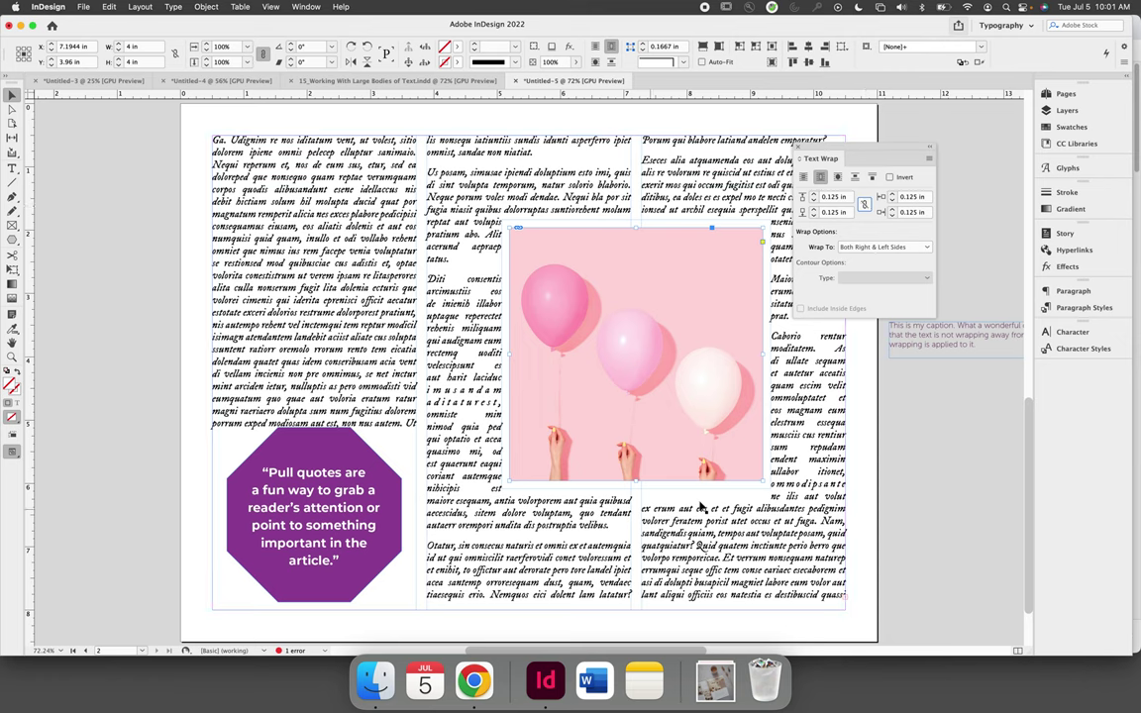
Raise only the balloon photo's bottom wrap offset to 0.5625 in
{"action": "left_click", "coordinate": [814, 209]}
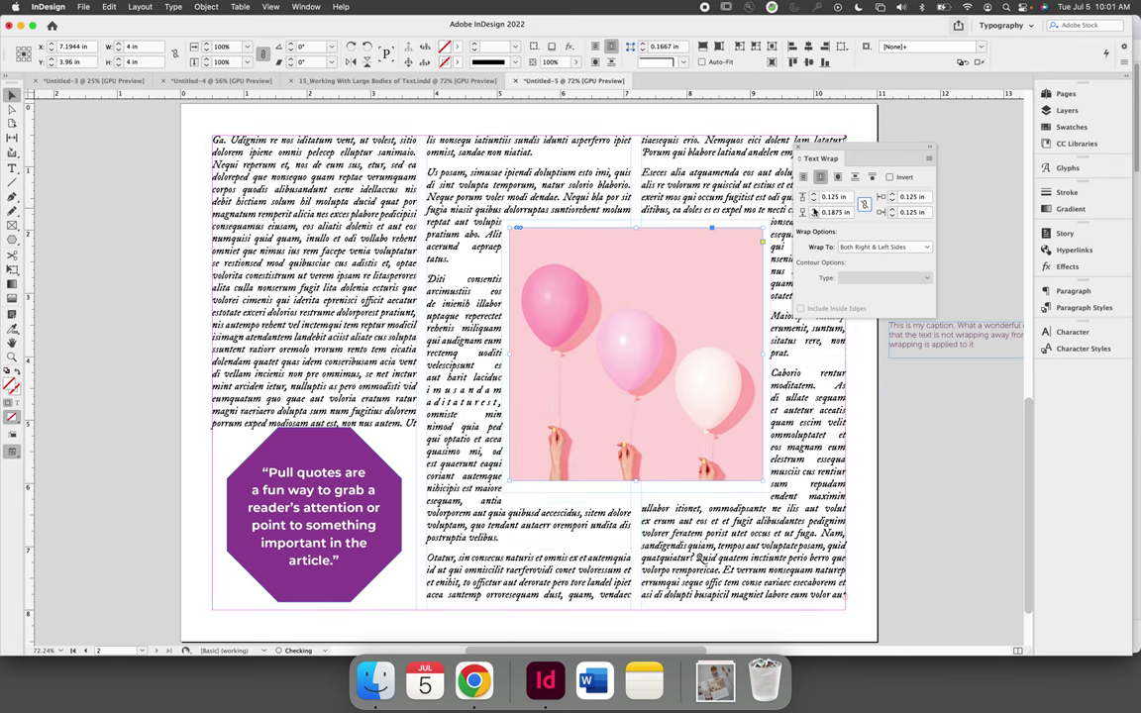
{"action": "left_click", "coordinate": [814, 209]}
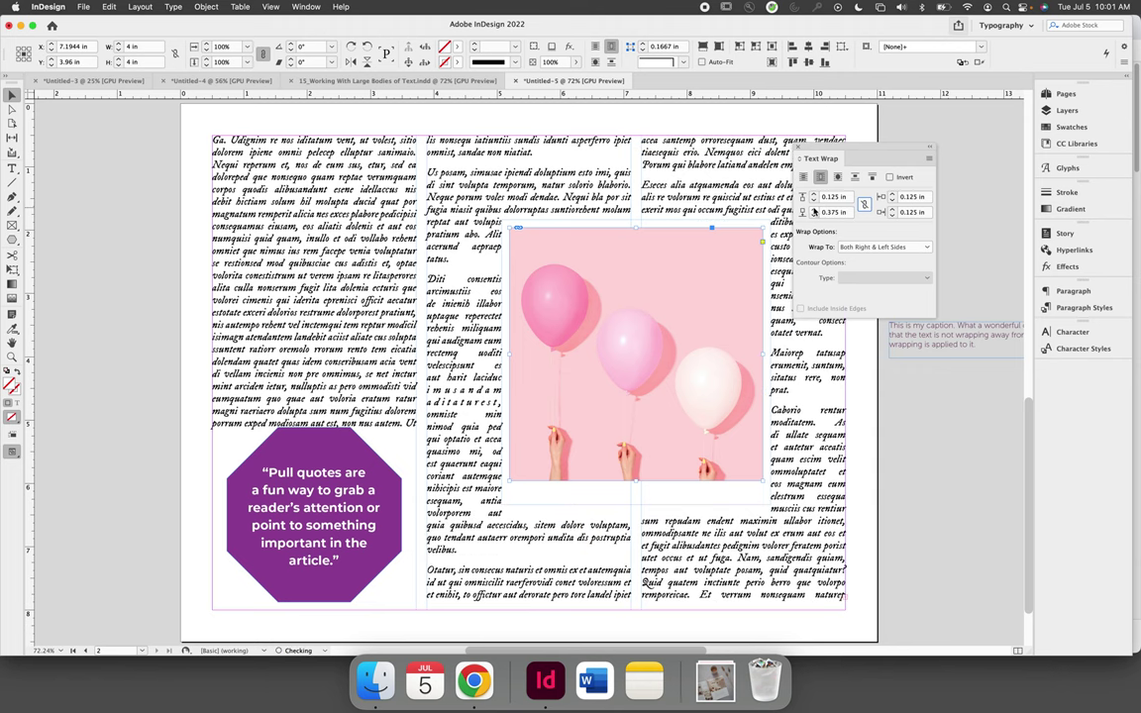
{"action": "left_click", "coordinate": [814, 211]}
{"action": "left_click", "coordinate": [814, 211]}
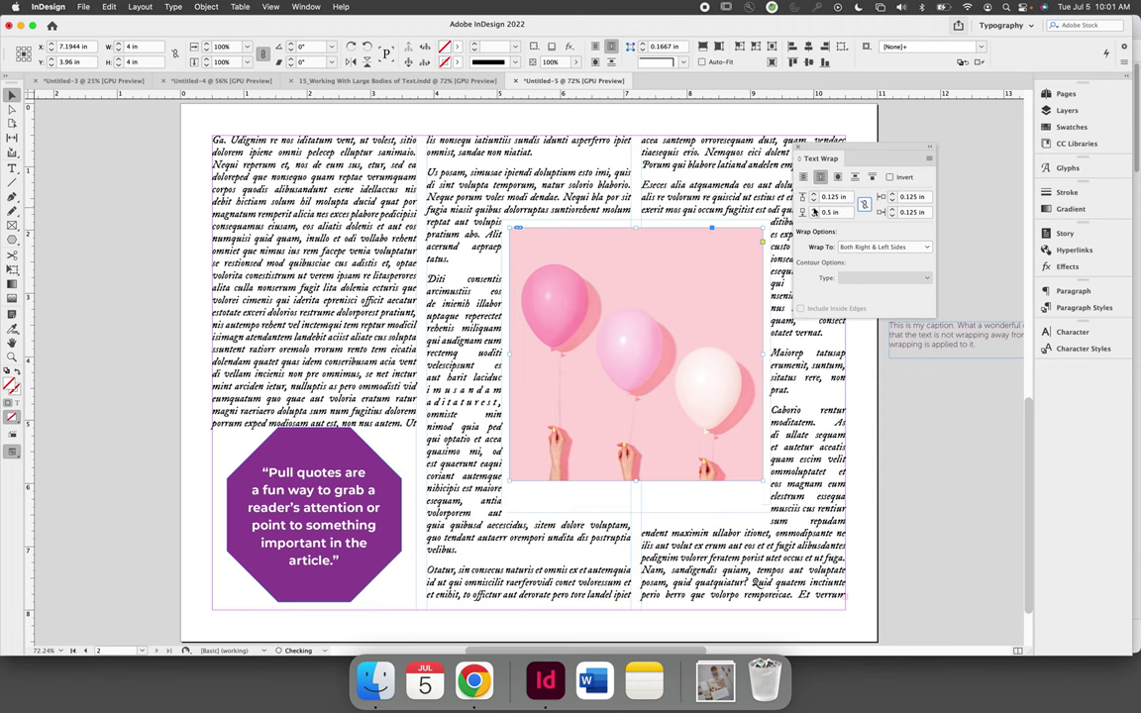
{"action": "left_click", "coordinate": [813, 209]}
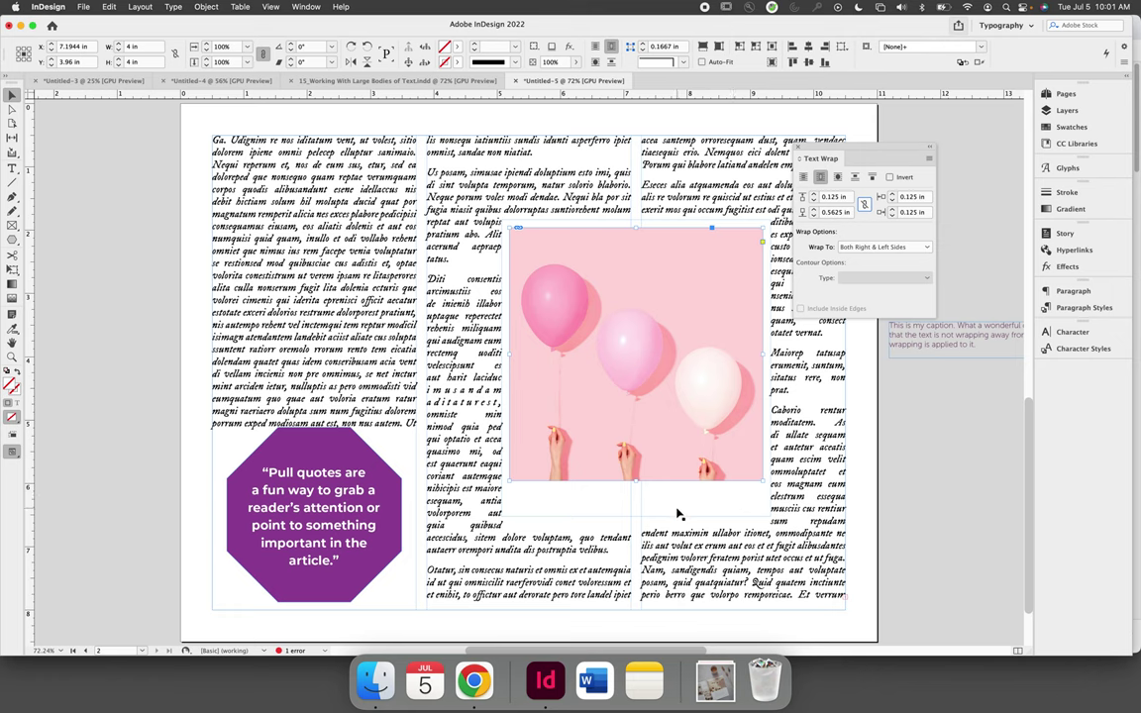
{"action": "left_click", "coordinate": [352, 455]}
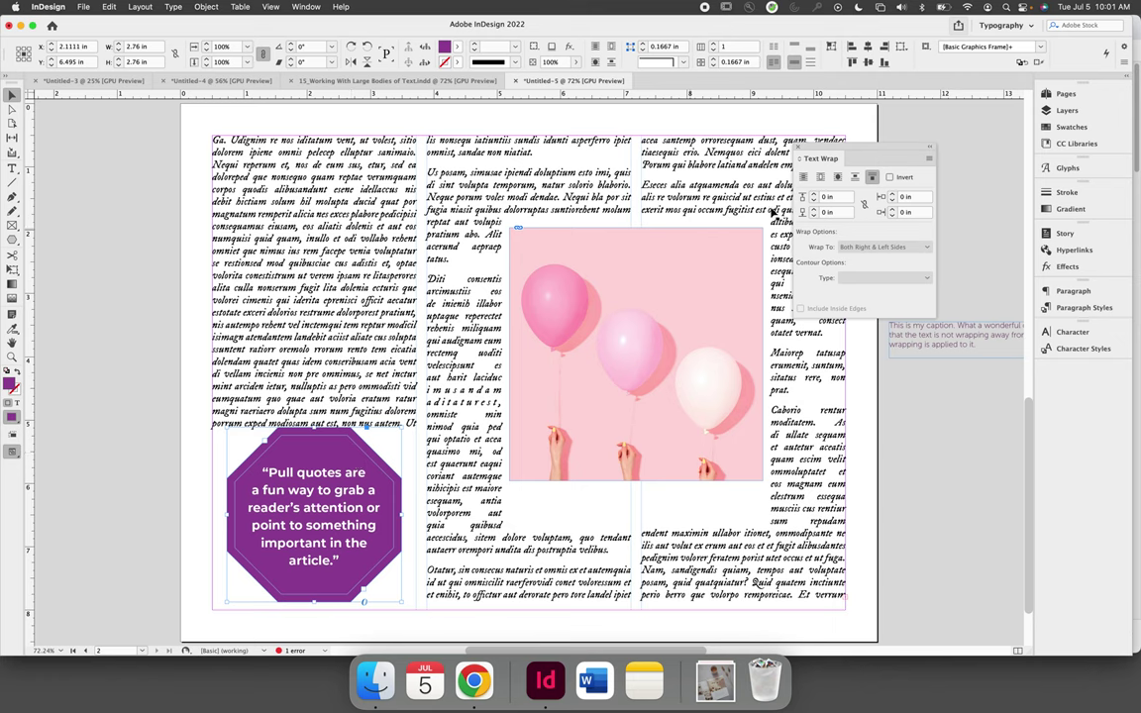
Wrap the column text around the octagon's shape and drag it up the left column
{"action": "left_click", "coordinate": [821, 178]}
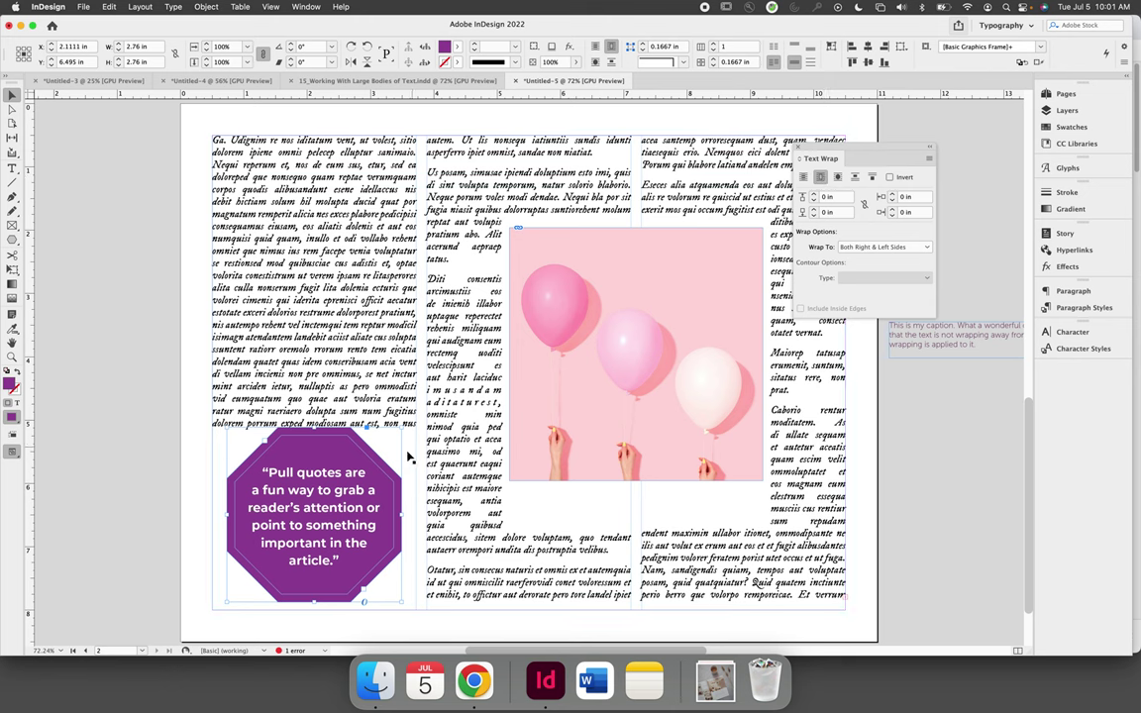
{"action": "left_click", "coordinate": [329, 430]}
{"action": "left_click_drag", "start_coordinate": [329, 430], "coordinate": [331, 330]}
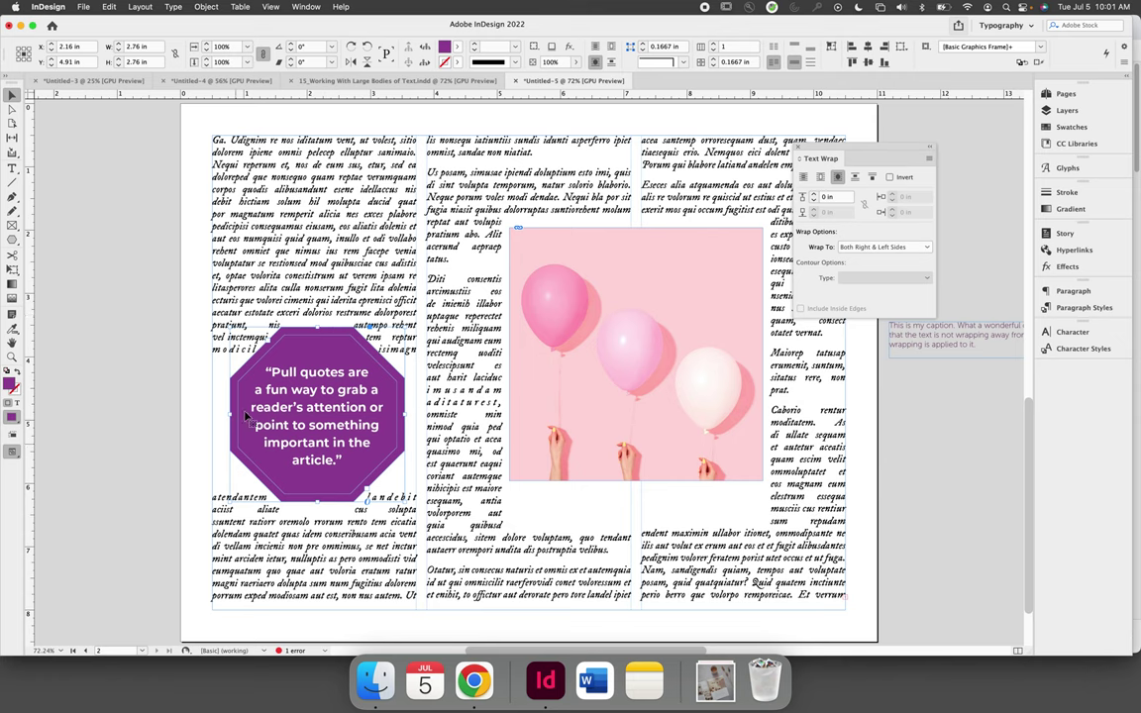
Set the octagon's wrap offset to 0.1875 in and move it between the first two columns
{"action": "left_click", "coordinate": [815, 195]}
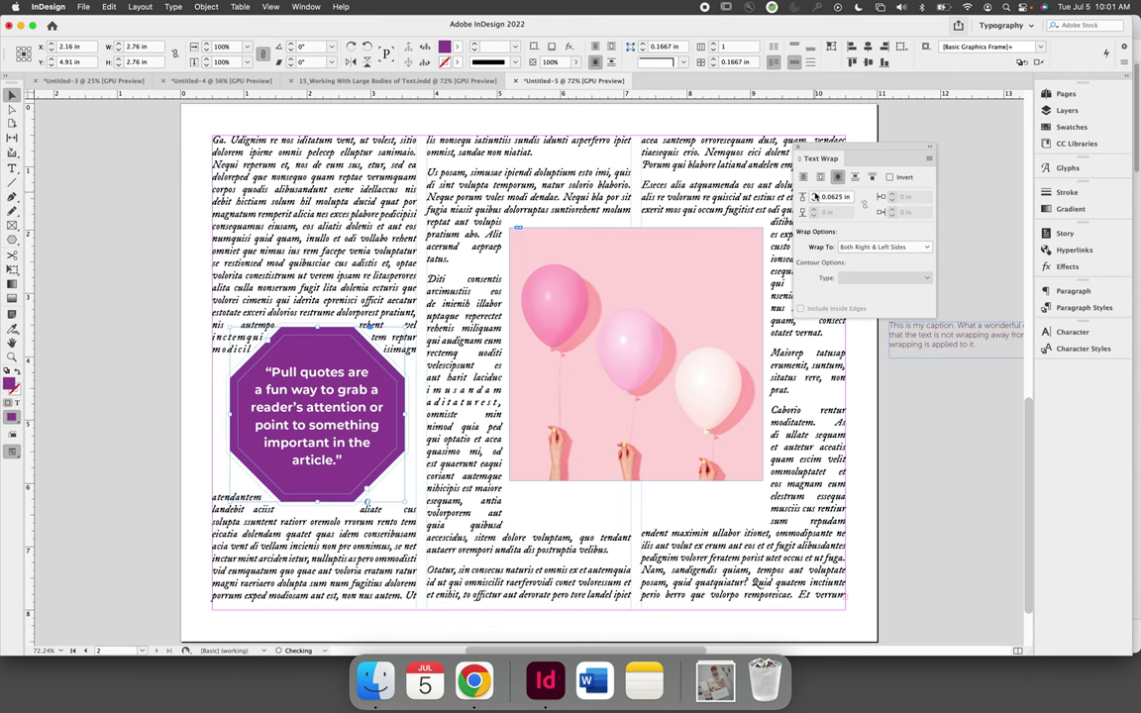
{"action": "left_click", "coordinate": [815, 195]}
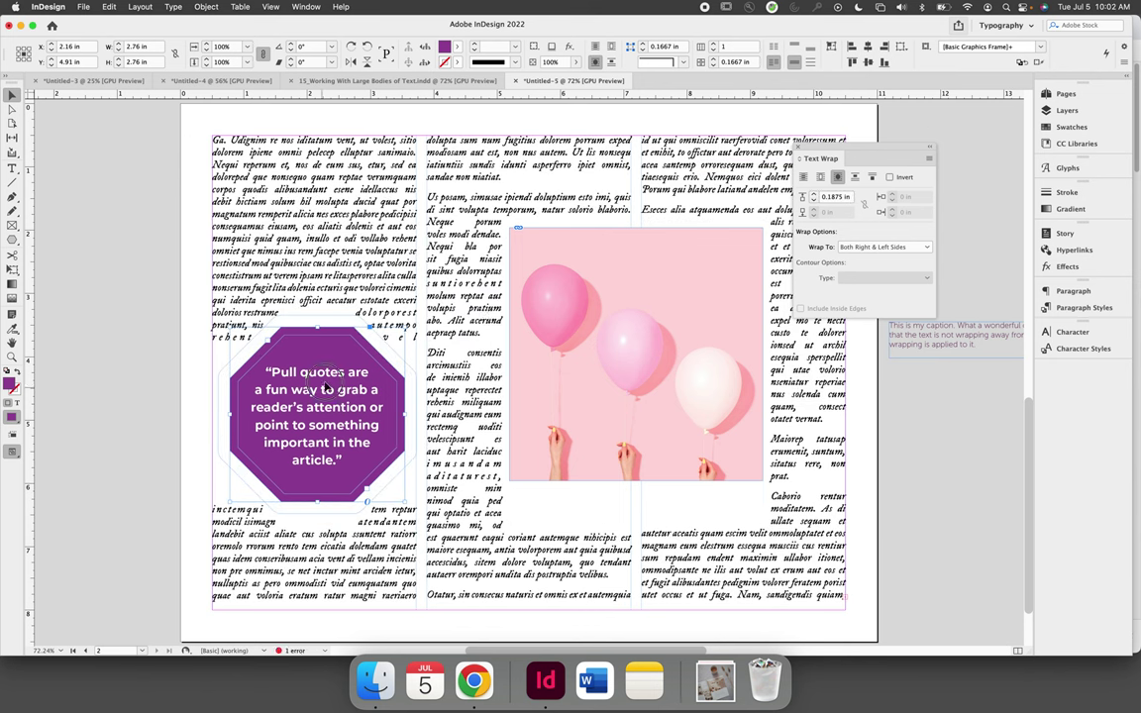
{"action": "left_click_drag", "start_coordinate": [369, 392], "coordinate": [441, 244]}
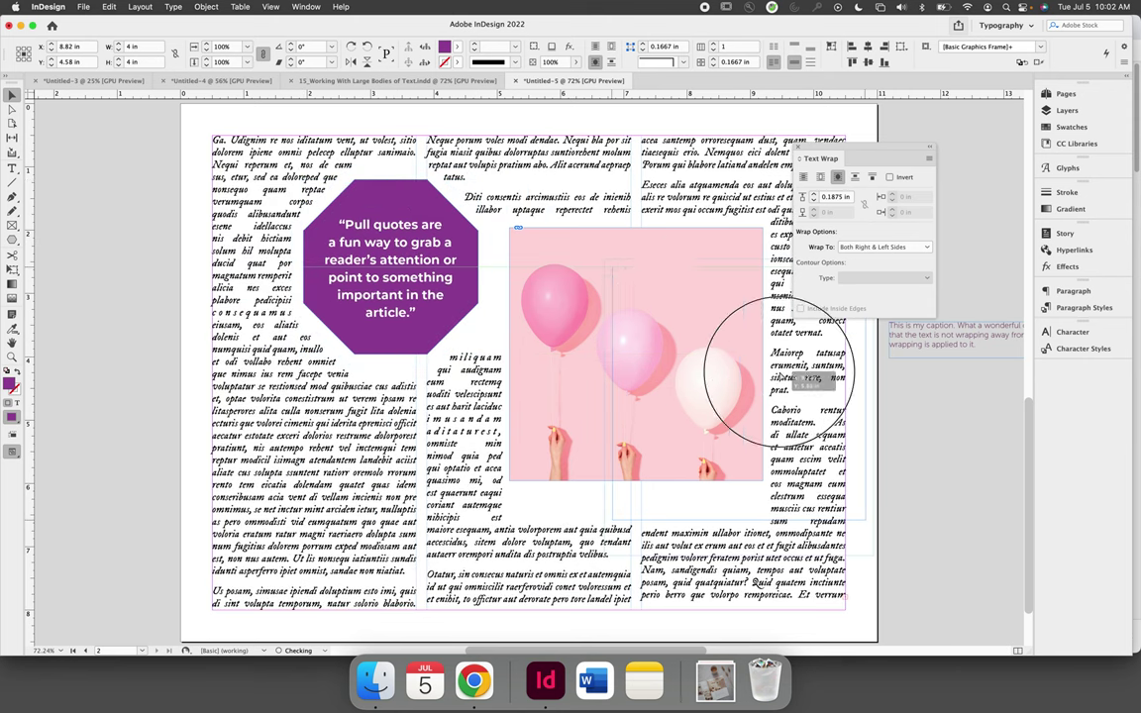
Drag the balloon photo to the lower right, partly off the page
{"action": "left_click_drag", "start_coordinate": [707, 352], "coordinate": [948, 469]}
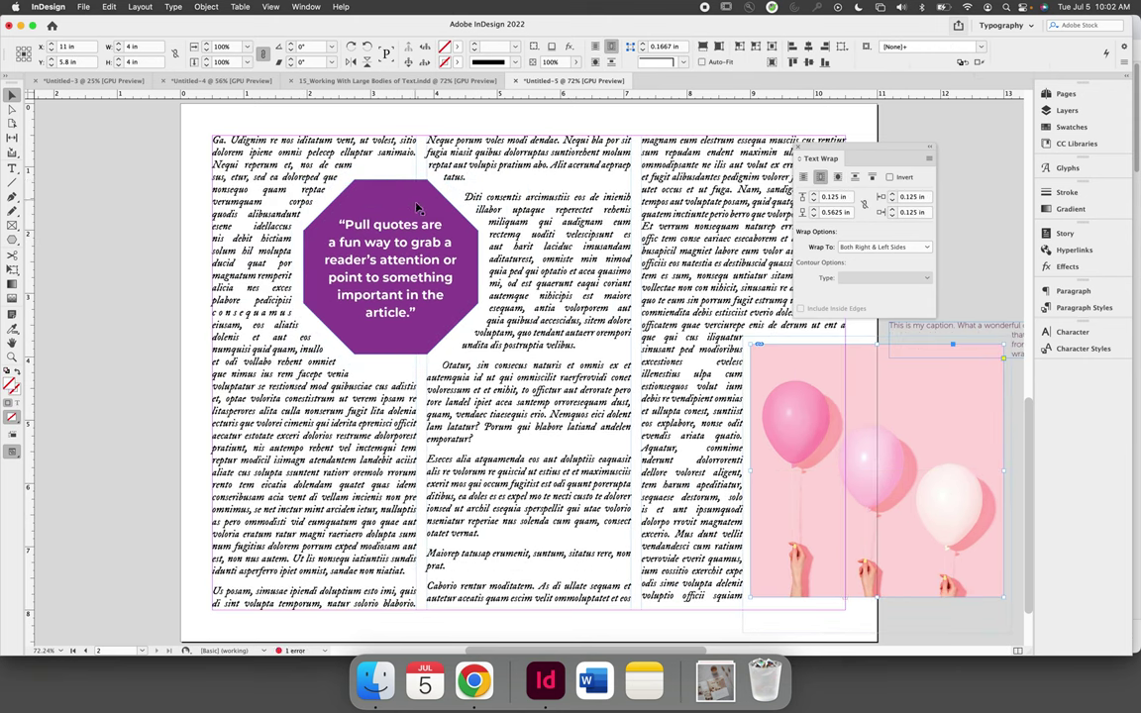
{"action": "left_click", "coordinate": [416, 211]}
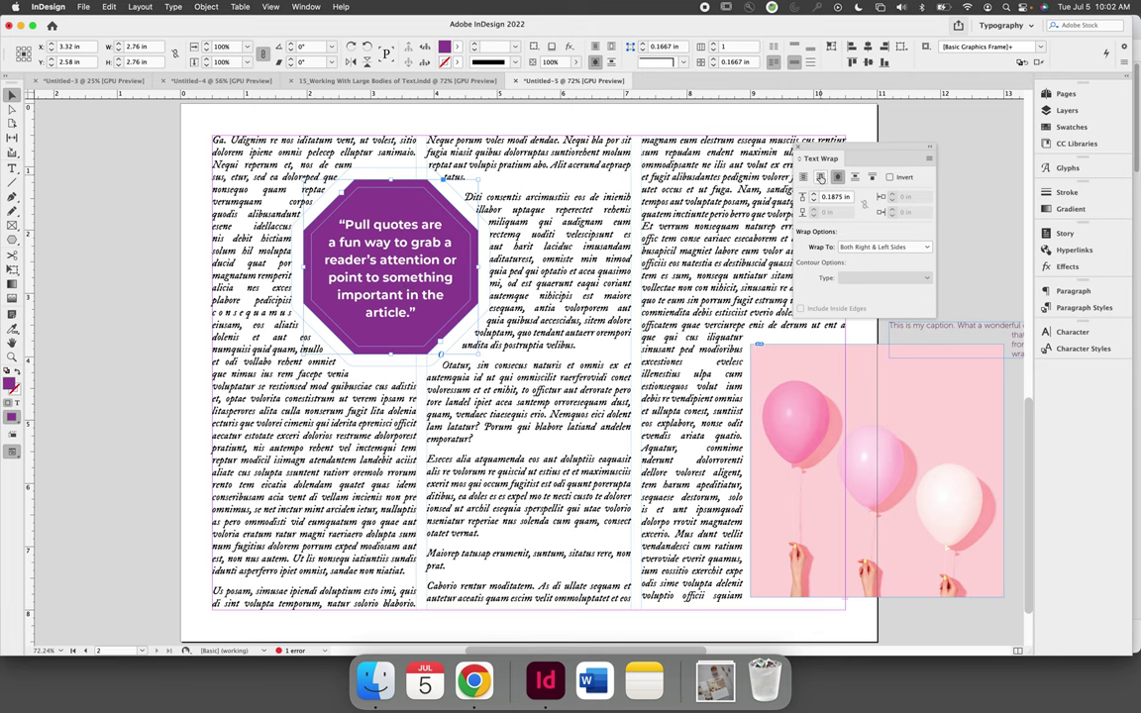
Give the octagon bounding-box wrap with unlinked offsets and a 0.5625 in bottom offset
{"action": "left_click", "coordinate": [820, 178]}
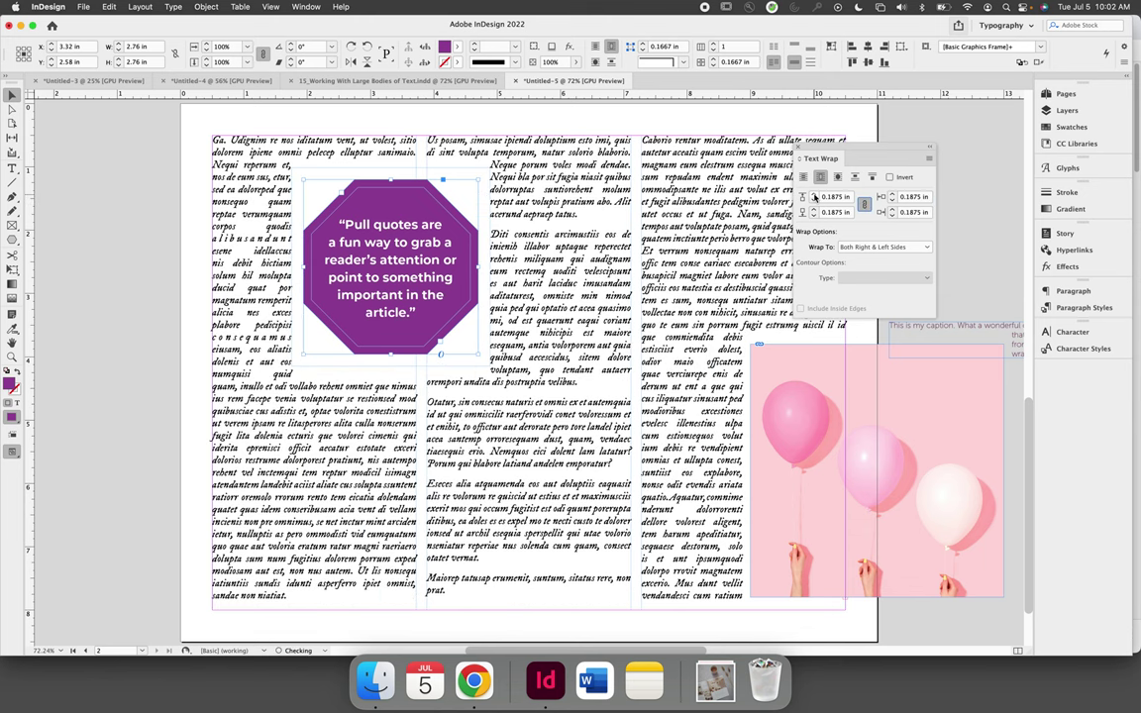
{"action": "left_click", "coordinate": [864, 204]}
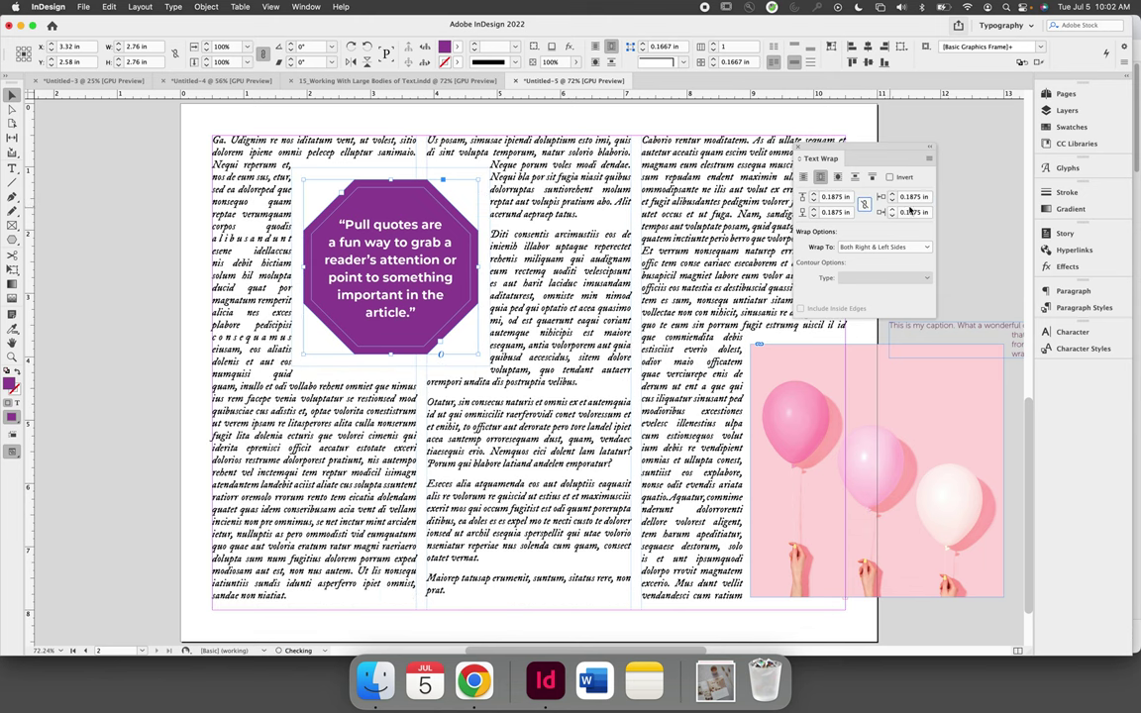
{"action": "left_click", "coordinate": [813, 210]}
{"action": "left_click", "coordinate": [813, 209]}
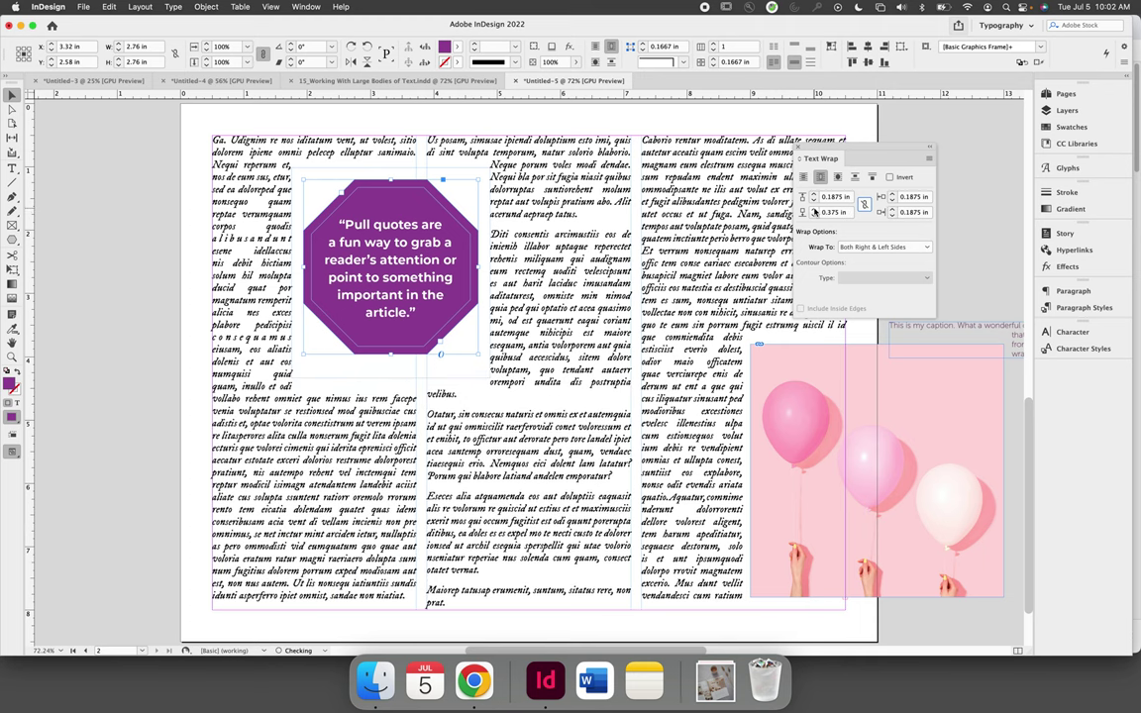
{"action": "left_click", "coordinate": [814, 209]}
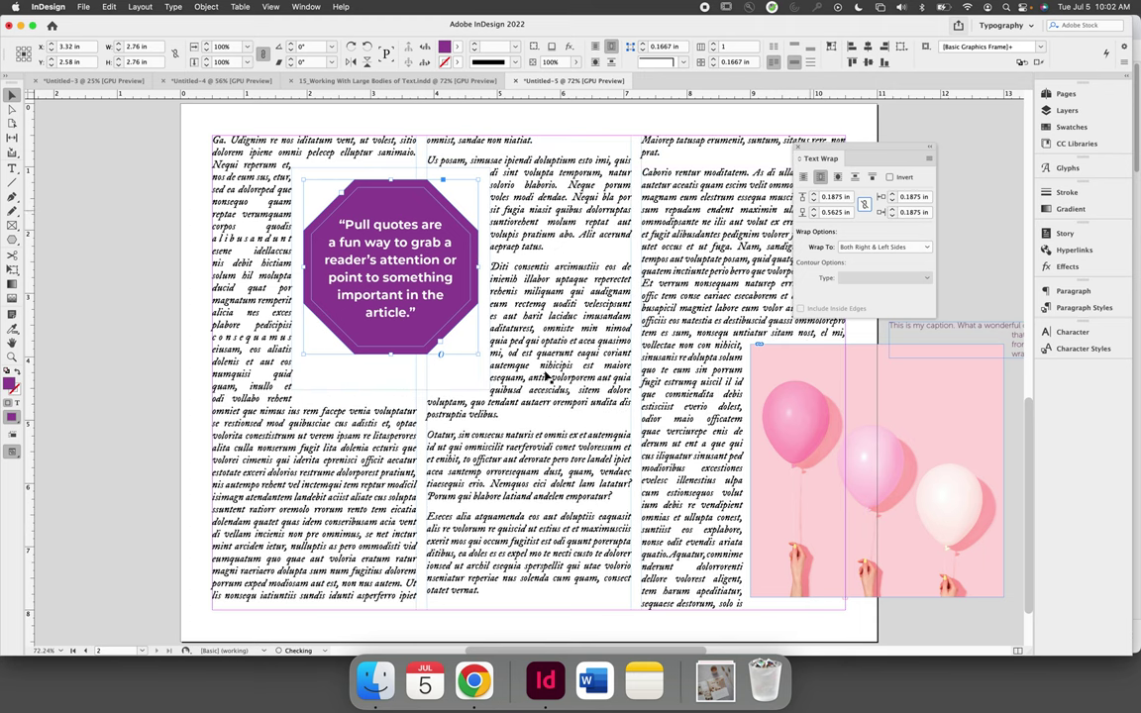